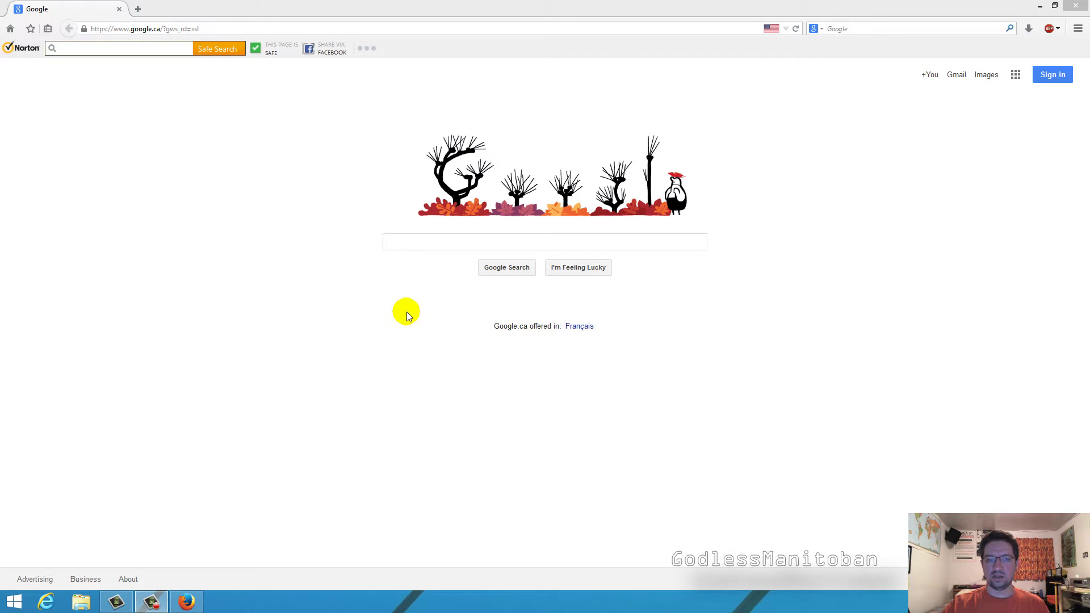
# Search Google for 'realgrumpycat'
pyautogui.click(418, 241)
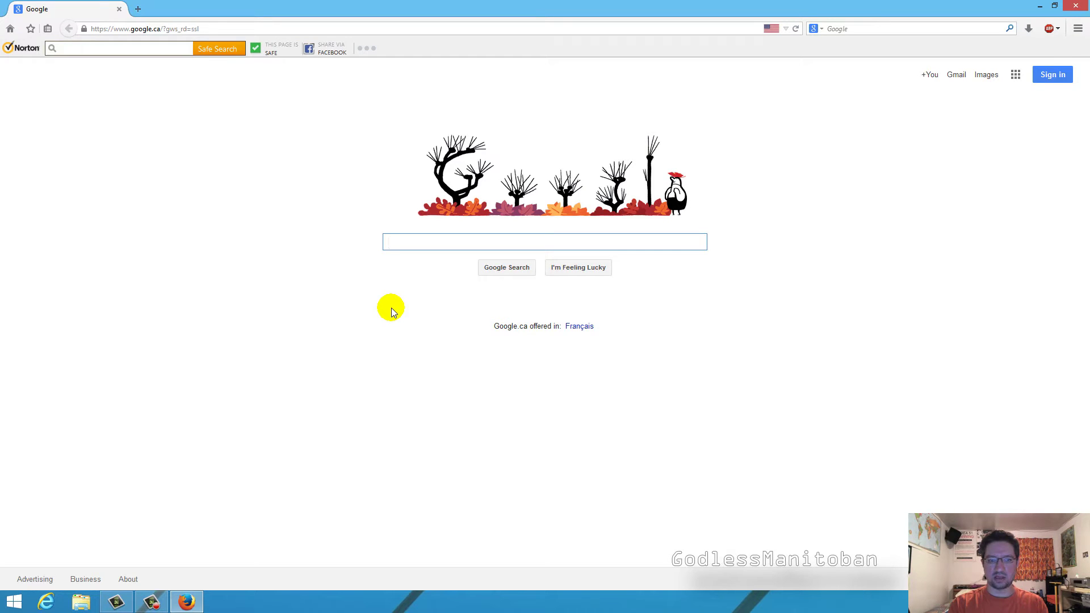
pyautogui.write('realgrump')
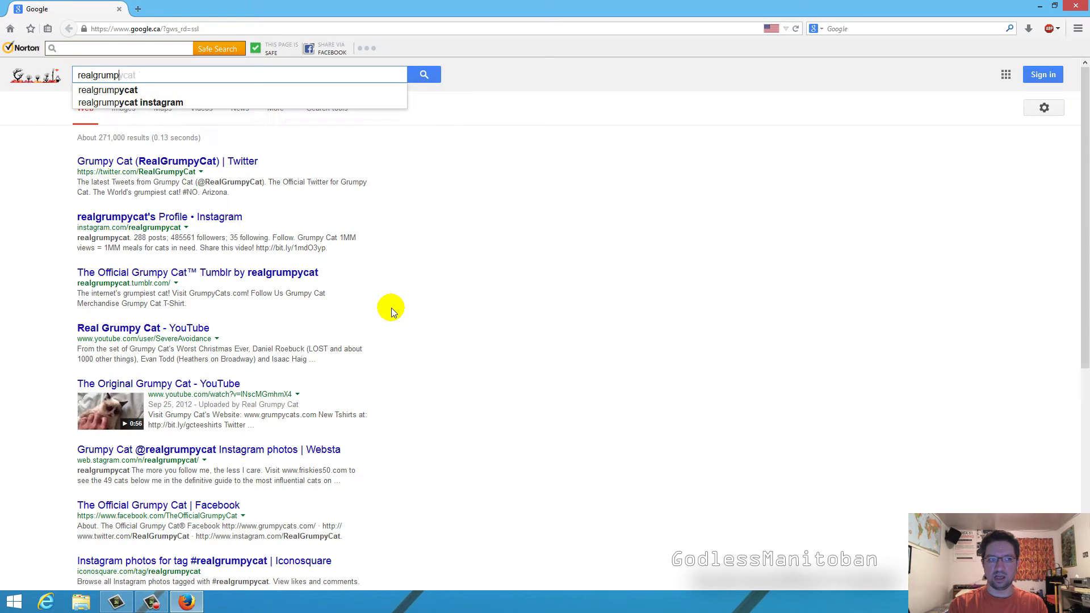
pyautogui.write('ycat')
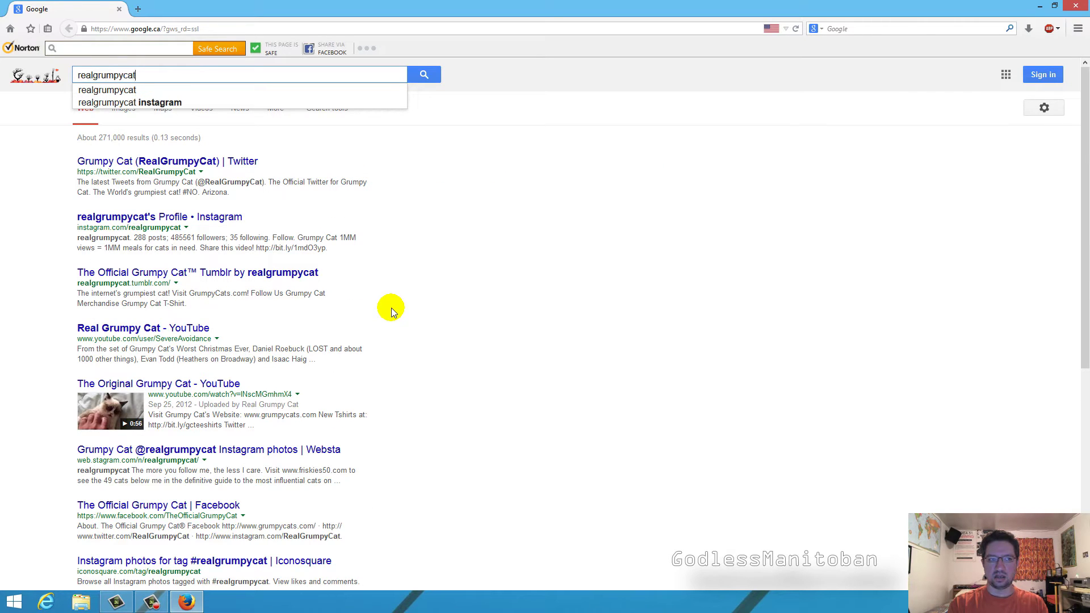
pyautogui.press('Return')
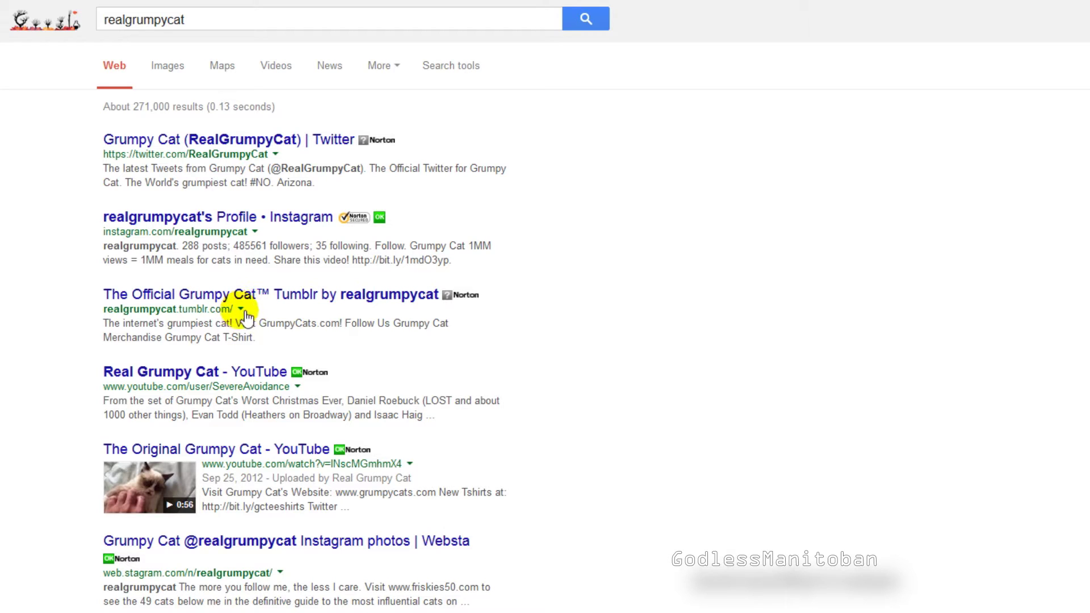
# Open the cached copy of the realgrumpycat Tumblr result, then right-click its cat image
pyautogui.click(241, 310)
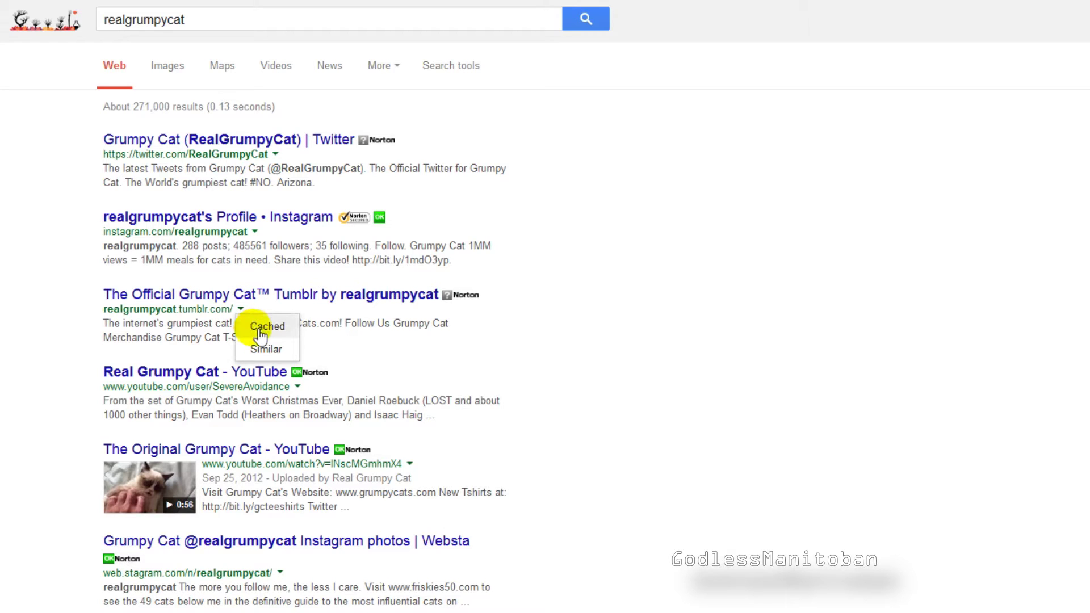
pyautogui.click(261, 328)
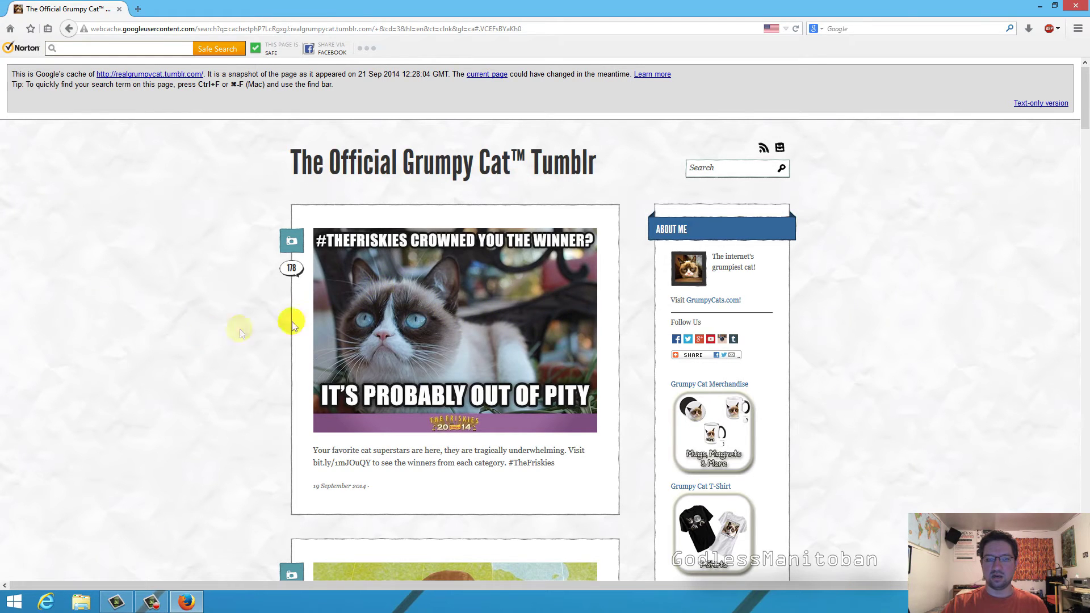
pyautogui.rightClick(442, 295)
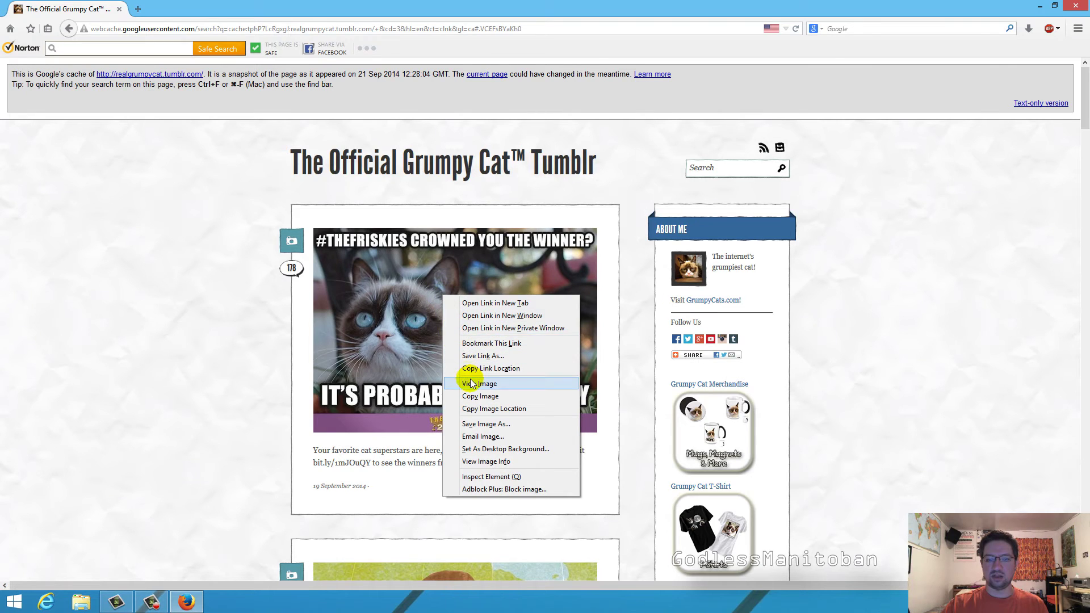
# Dismiss the cat image's context menu without choosing an action
pyautogui.click(247, 326)
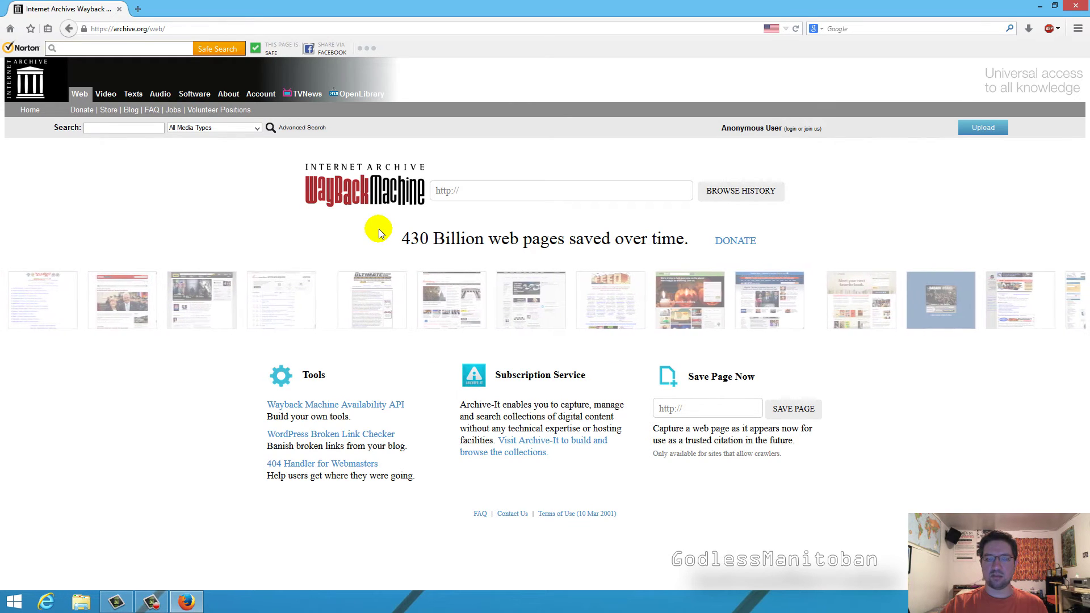
# Look up realgrumpycat.tumblr.com in the Wayback Machine to show its capture calendar
pyautogui.click(497, 196)
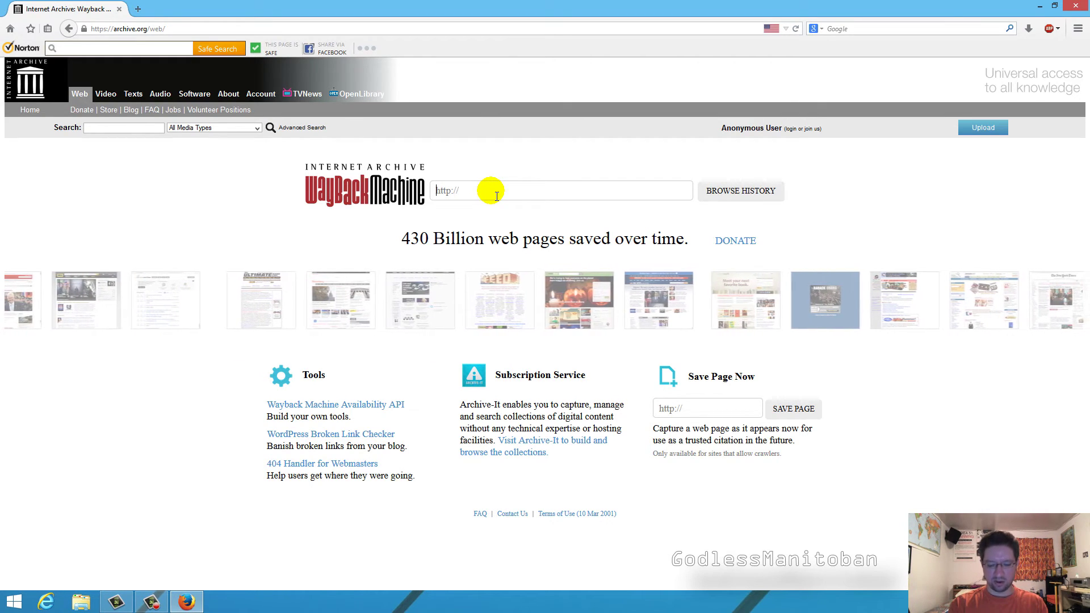
pyautogui.write('real')
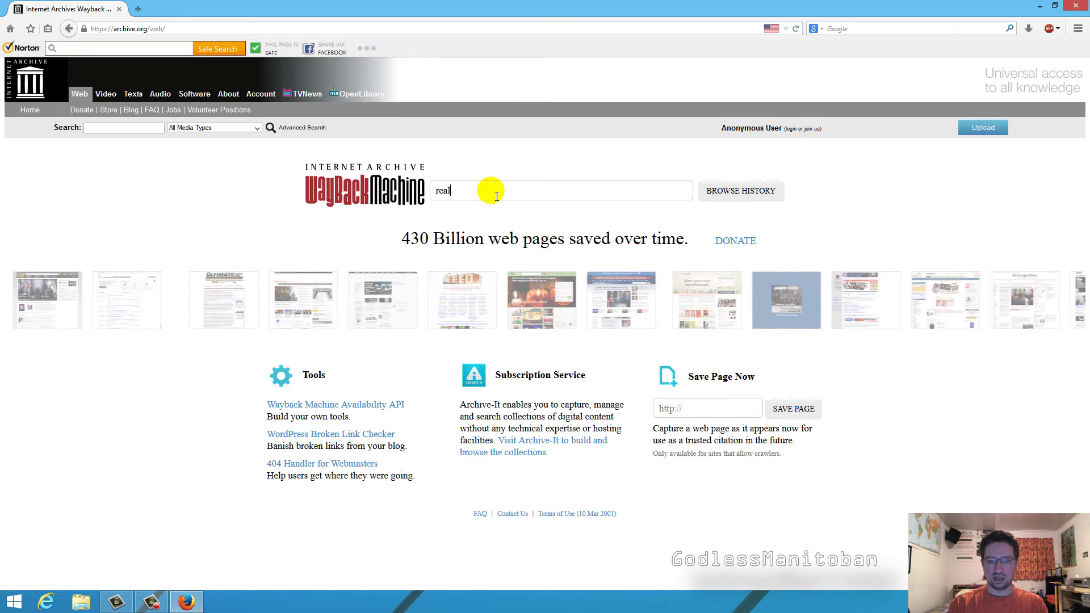
pyautogui.write('h')
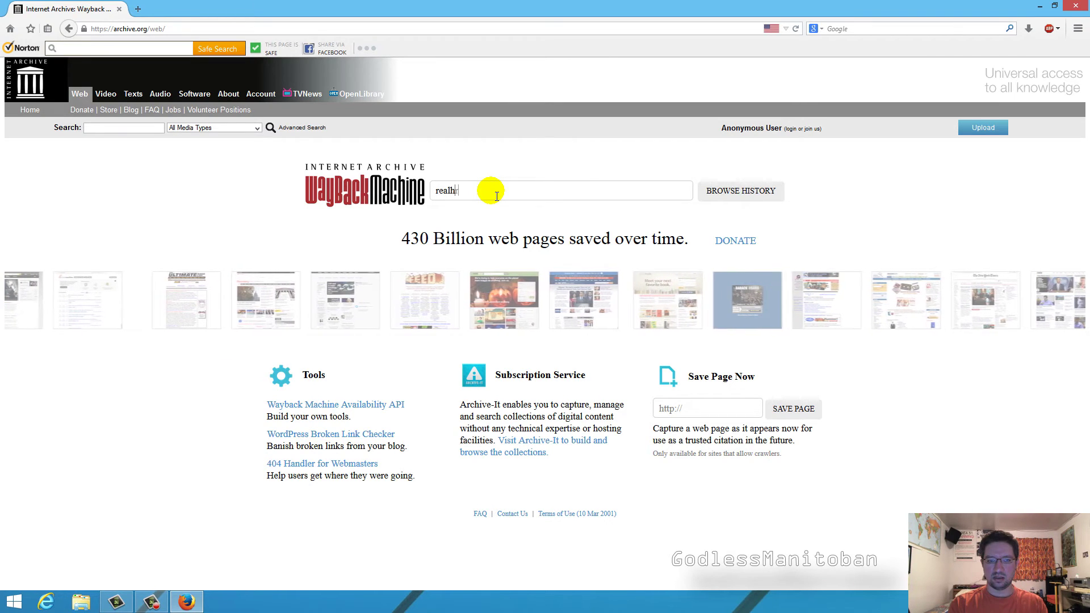
pyautogui.press('BackSpace')
pyautogui.write('grumpyc')
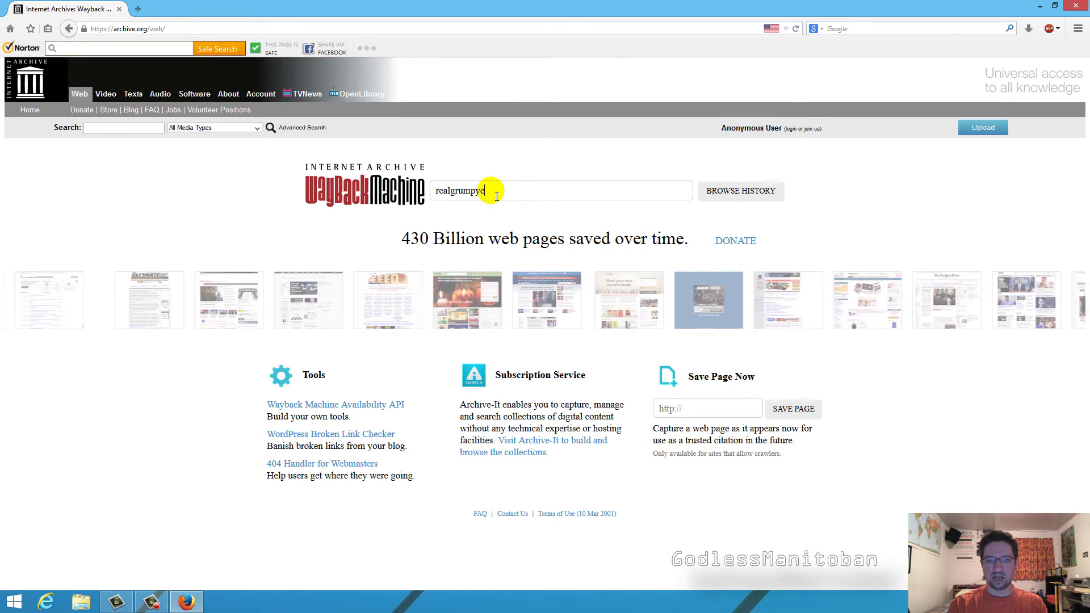
pyautogui.write('at.tumblr.')
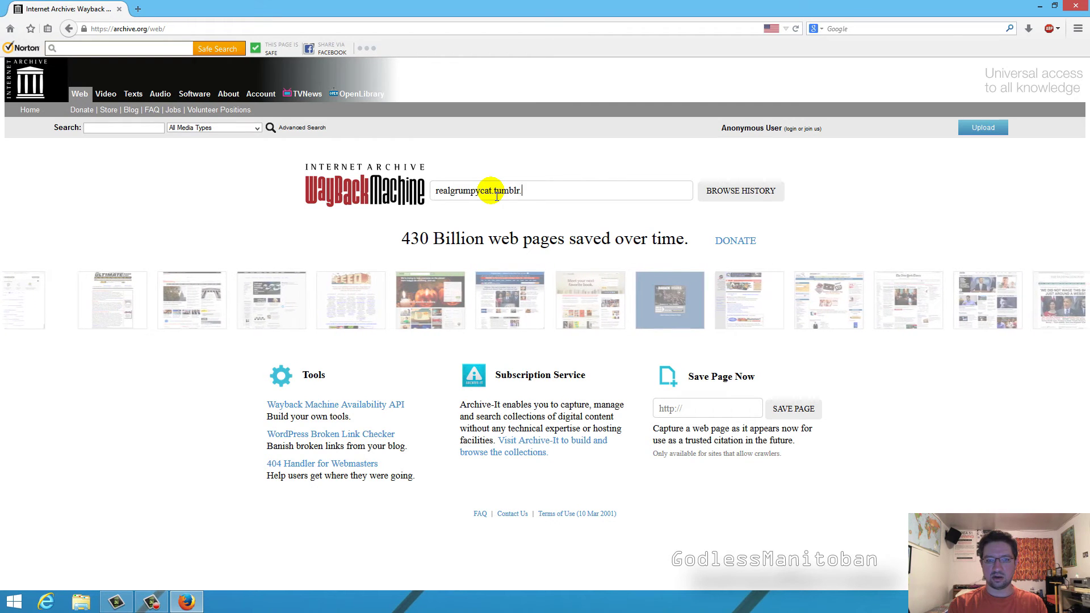
pyautogui.write('com')
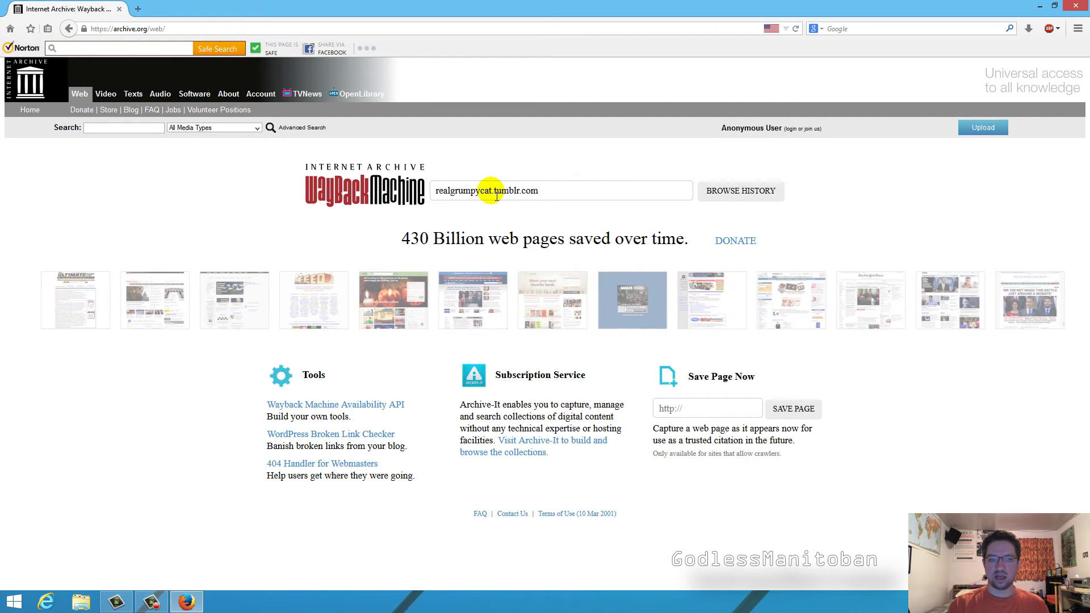
pyautogui.press('Return')
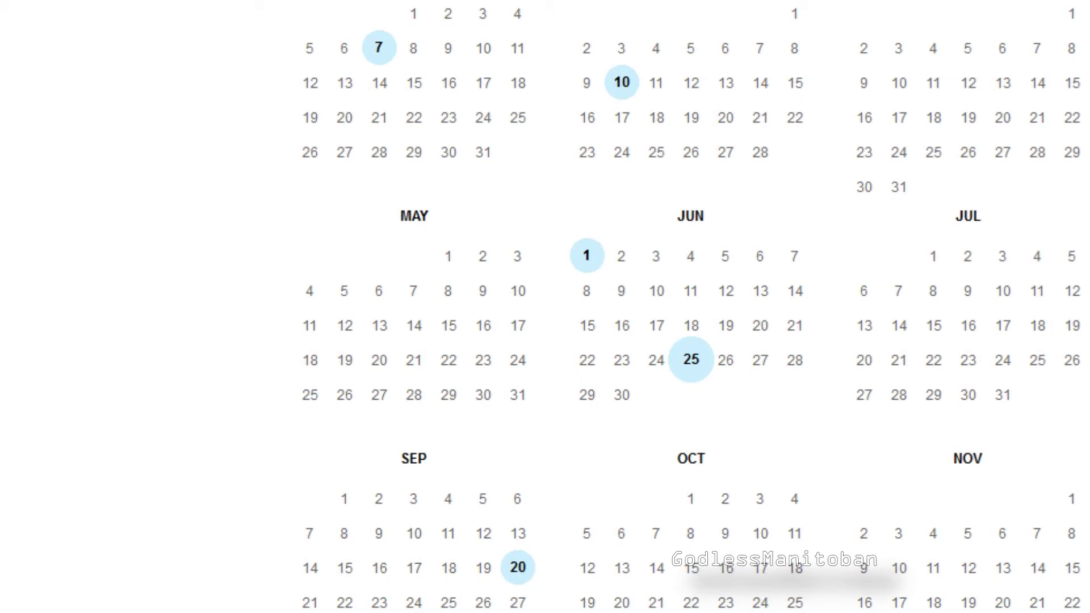
pyautogui.scroll(-5, 690, 307)
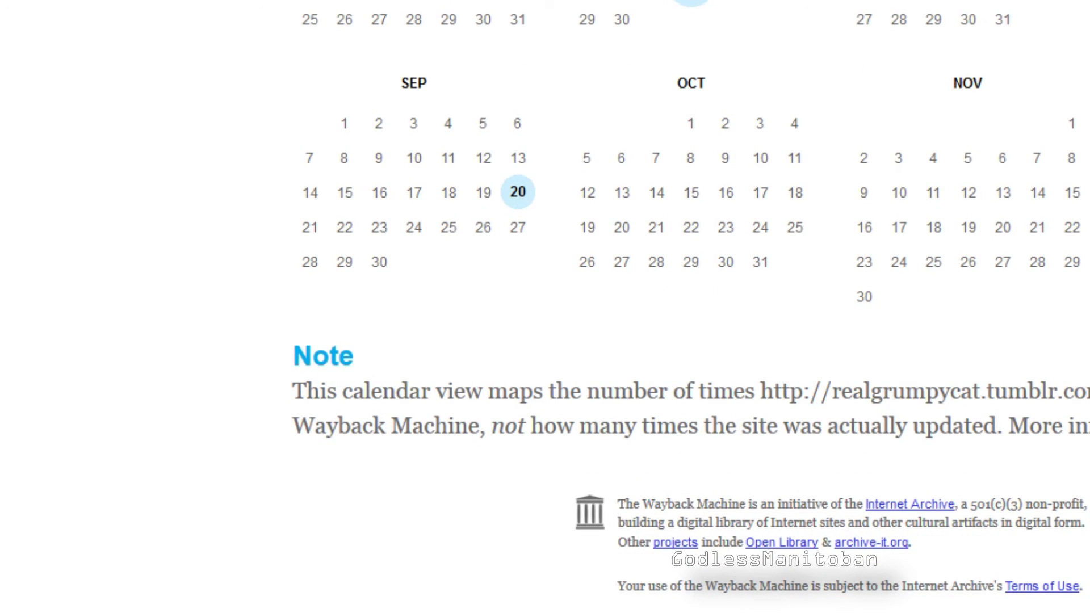
pyautogui.moveTo(384, 380)
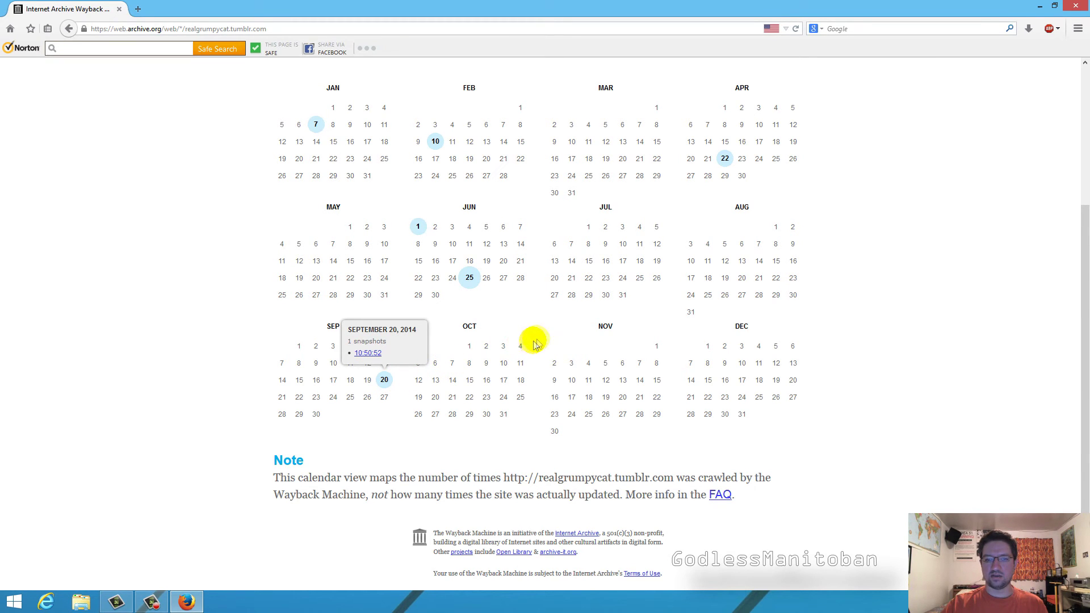
pyautogui.scroll(5, 536, 343)
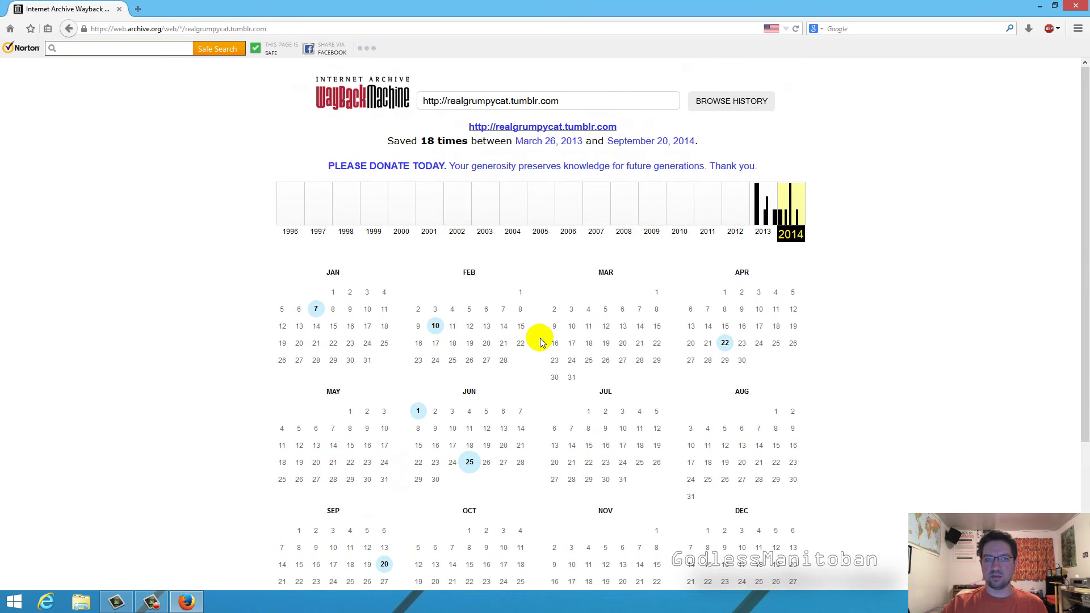